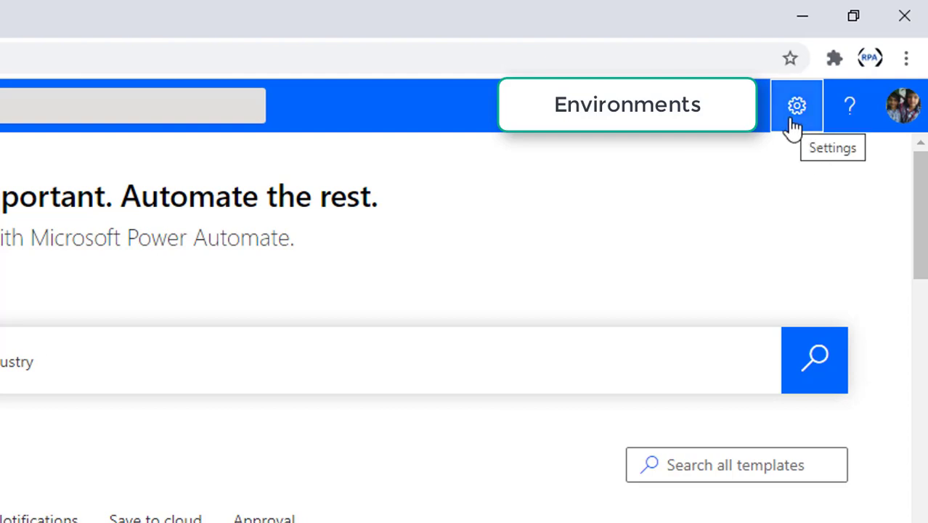
Open the Power Platform admin center from Power Automate and start a new environment named TestEnv.
click(793, 115)
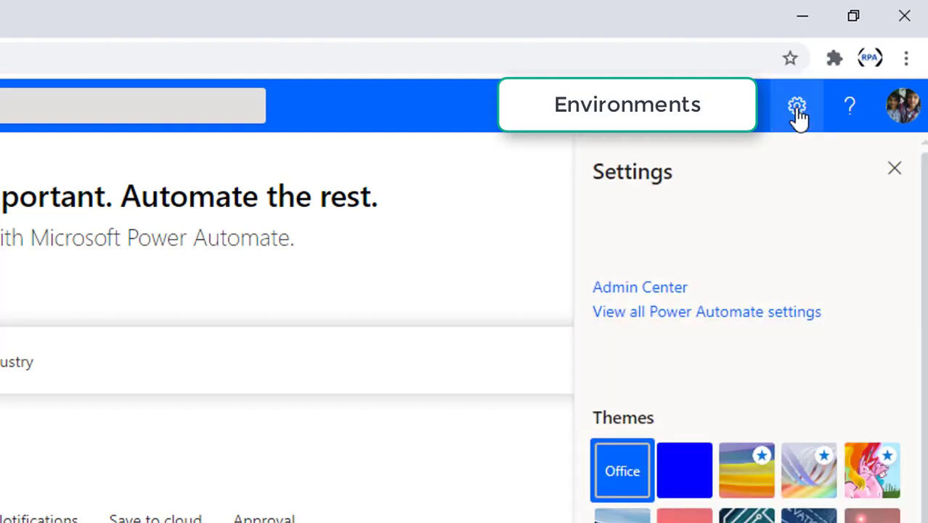
click(643, 289)
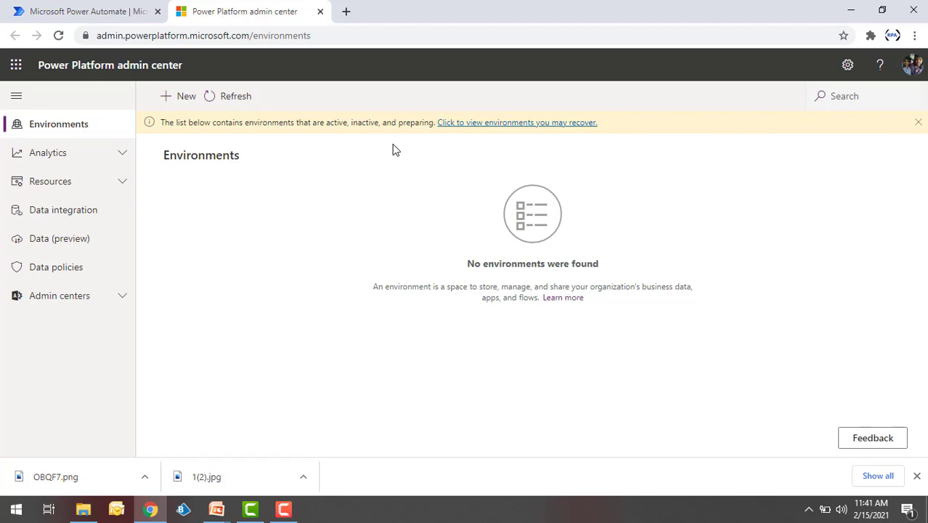
click(178, 106)
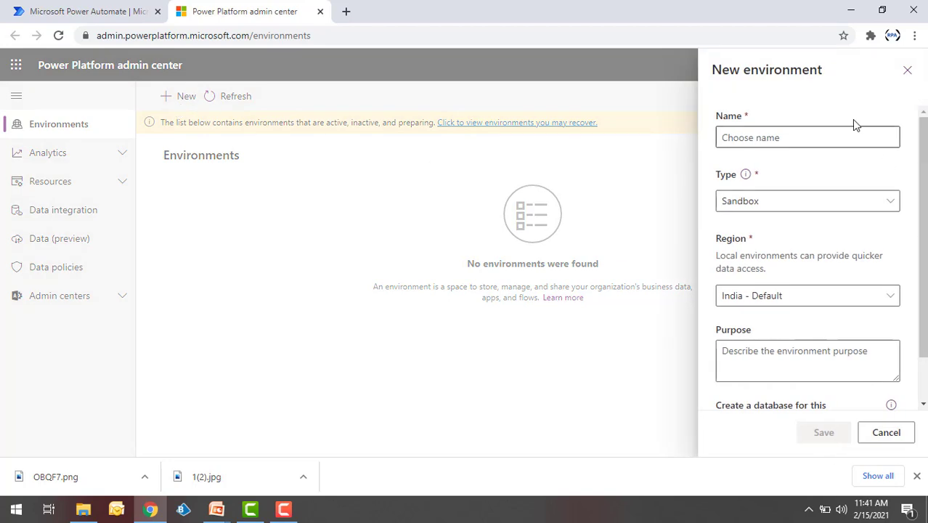
click(764, 138)
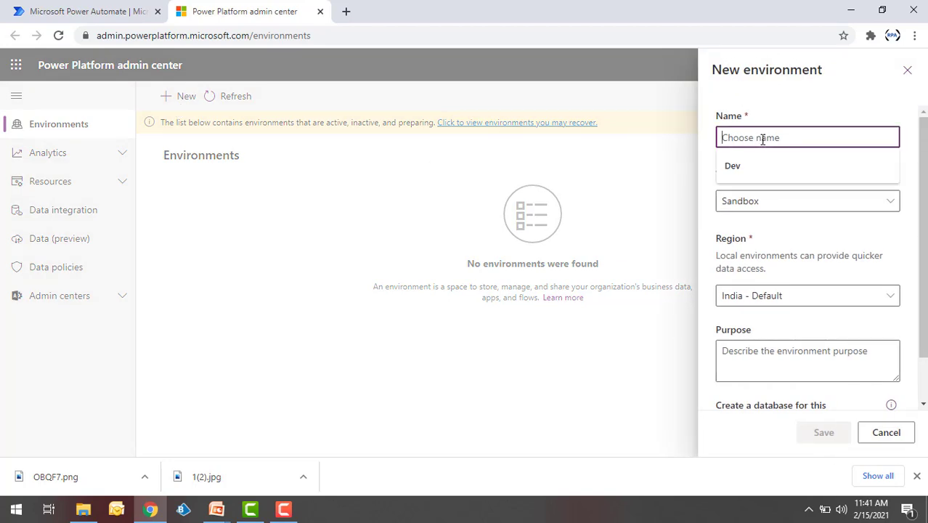
text(Test)
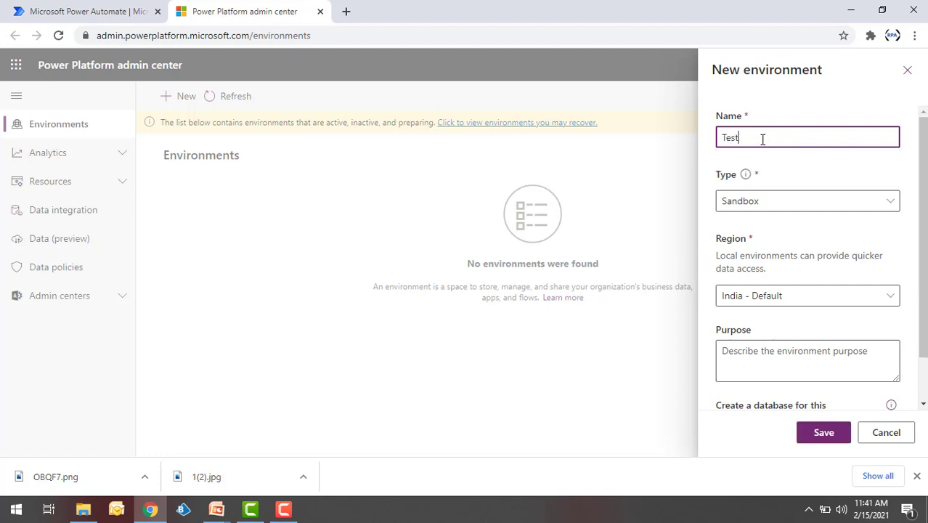
text(Env)
click(745, 175)
click(808, 182)
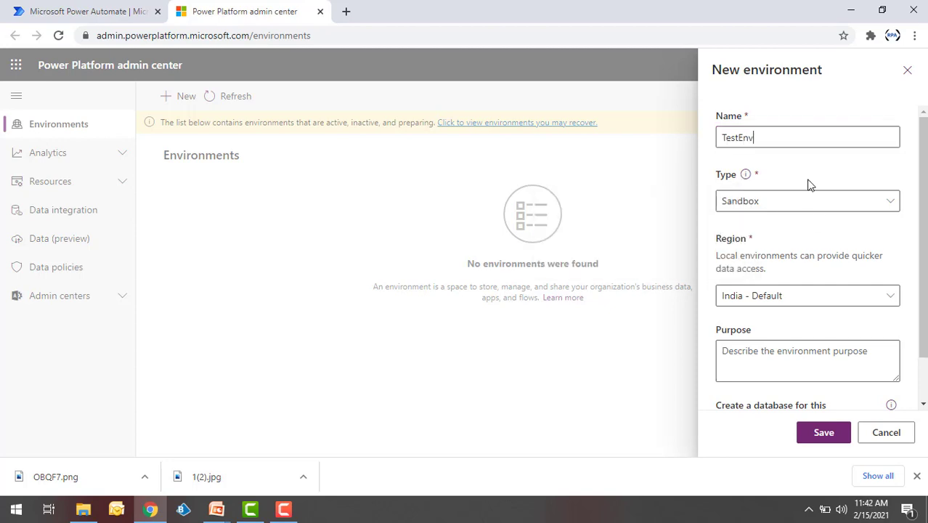
Set the new environment's type to Trial and its region to India - Default.
click(763, 207)
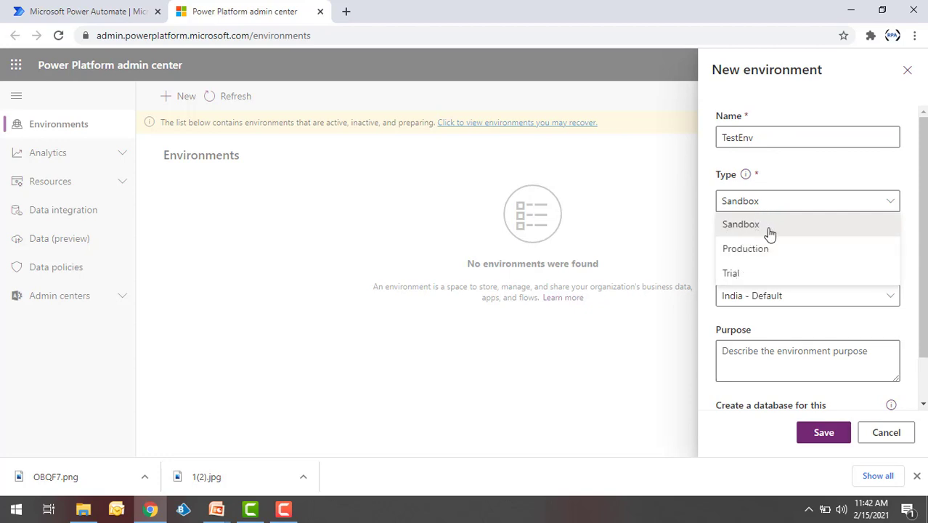
click(737, 274)
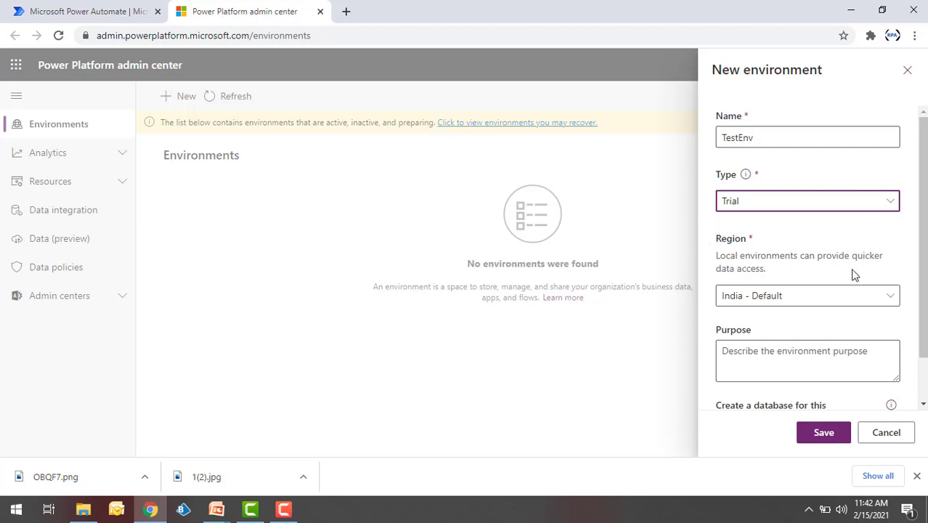
click(758, 295)
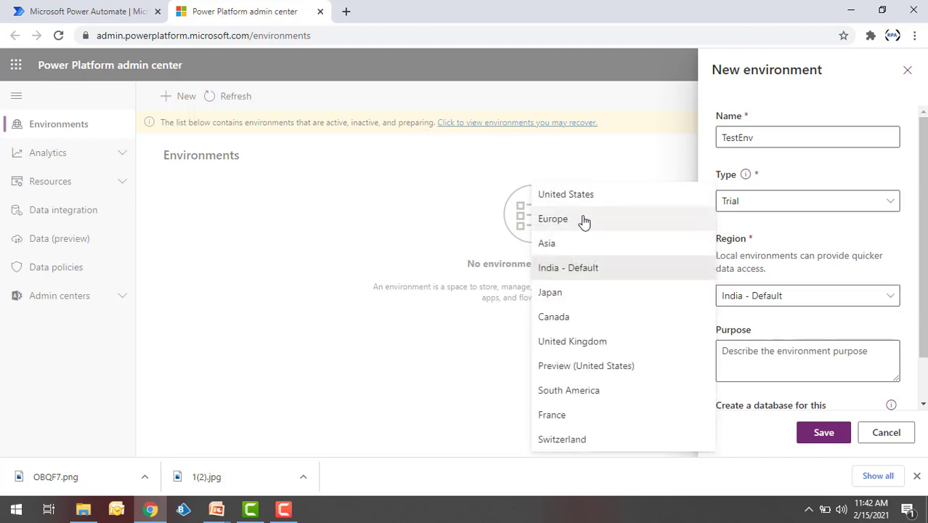
click(576, 271)
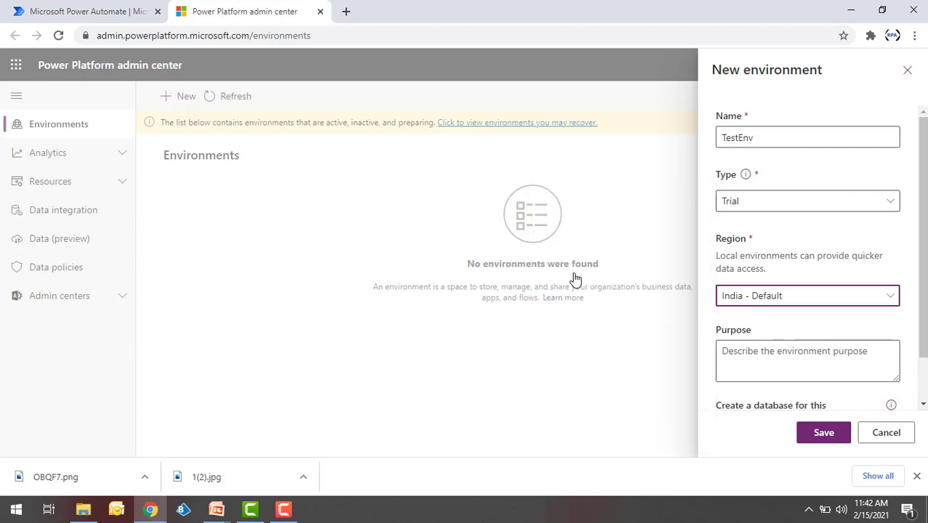
Enter "For testing" as the environment's purpose and save it without a database.
click(763, 351)
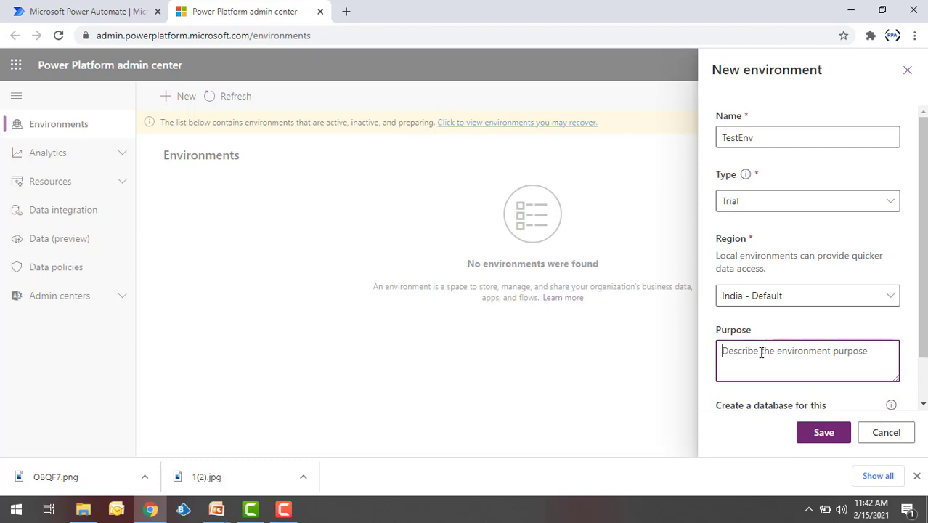
text(For testing)
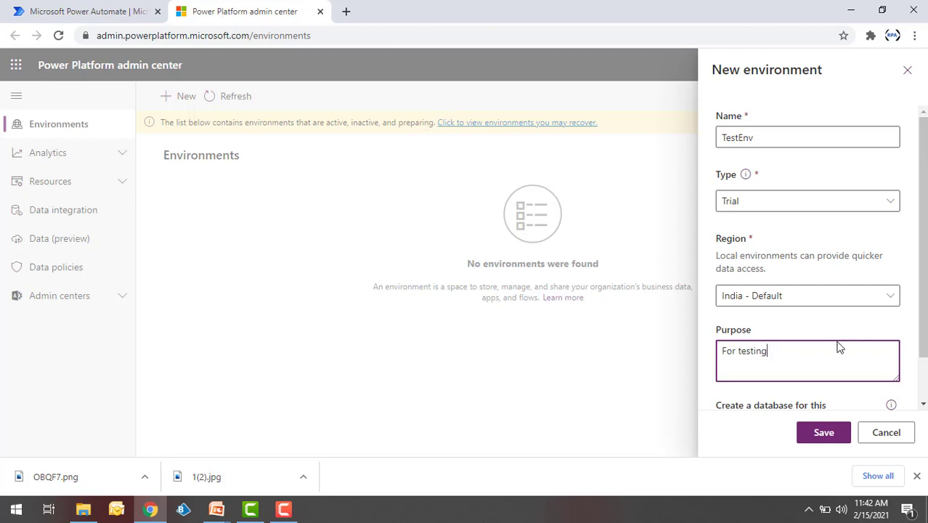
scroll(838, 346, down, 1)
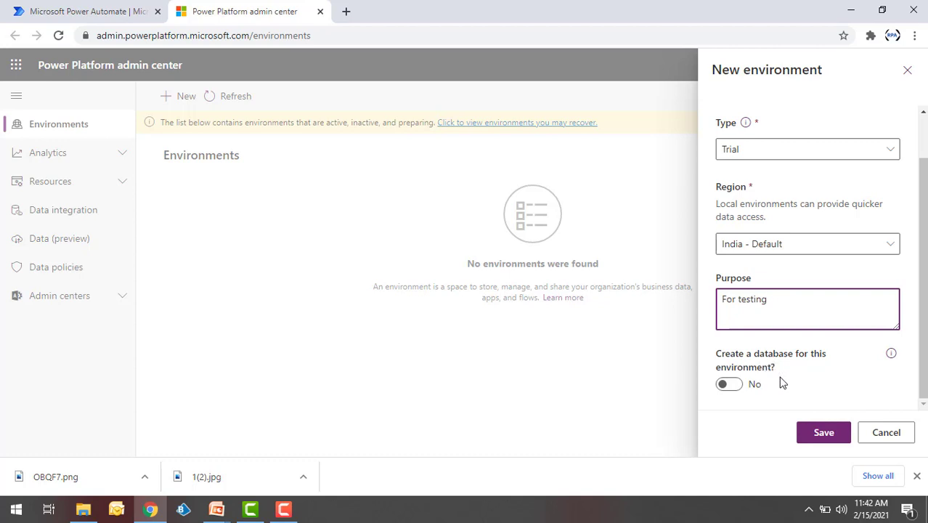
click(825, 436)
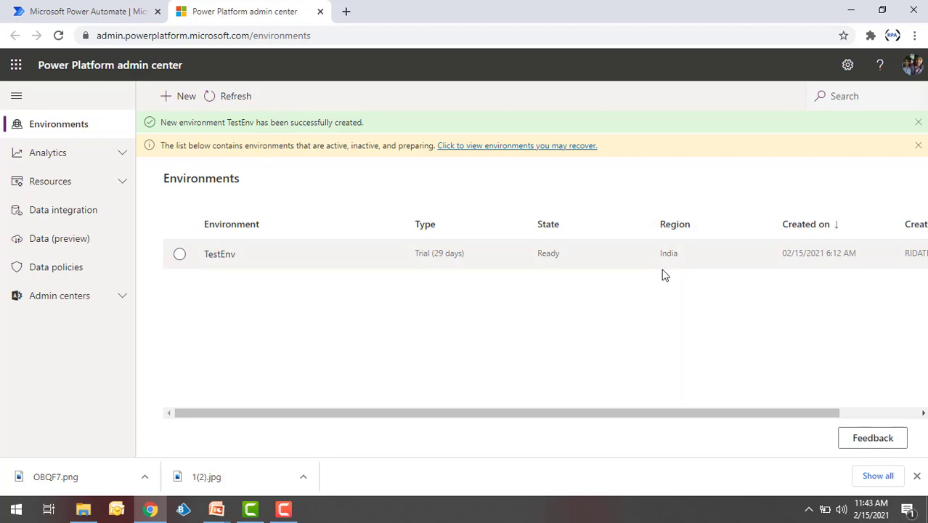
Open the TestEnv environment and examine its type, environment ID, region, purpose and resources.
click(180, 255)
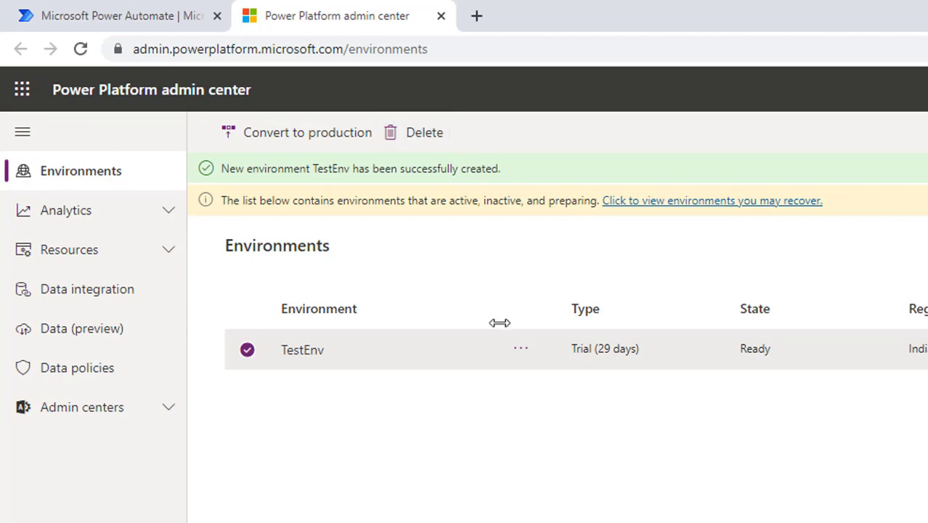
click(308, 353)
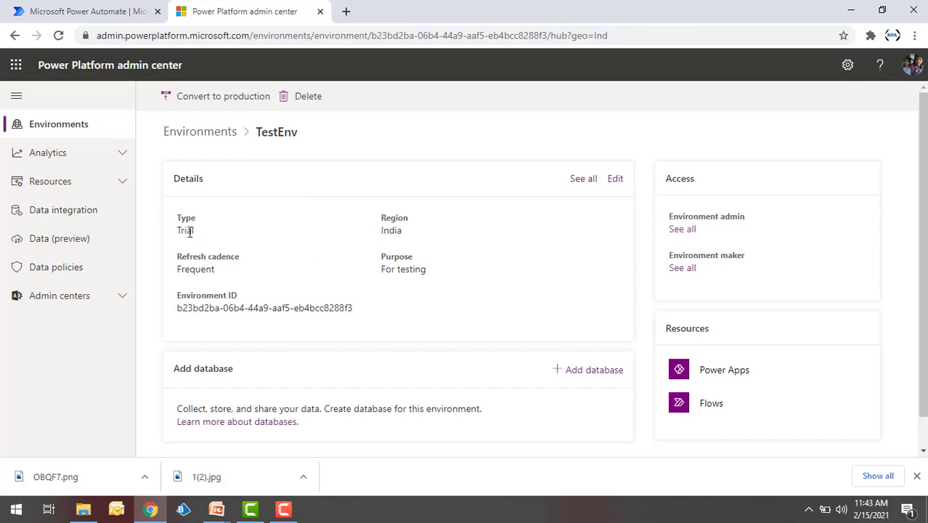
drag(180, 221, 199, 234)
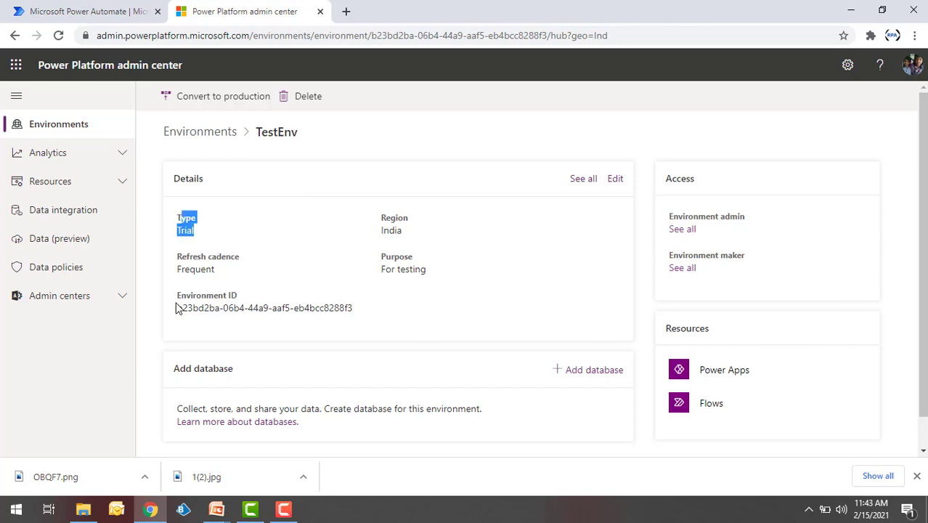
drag(175, 312, 378, 318)
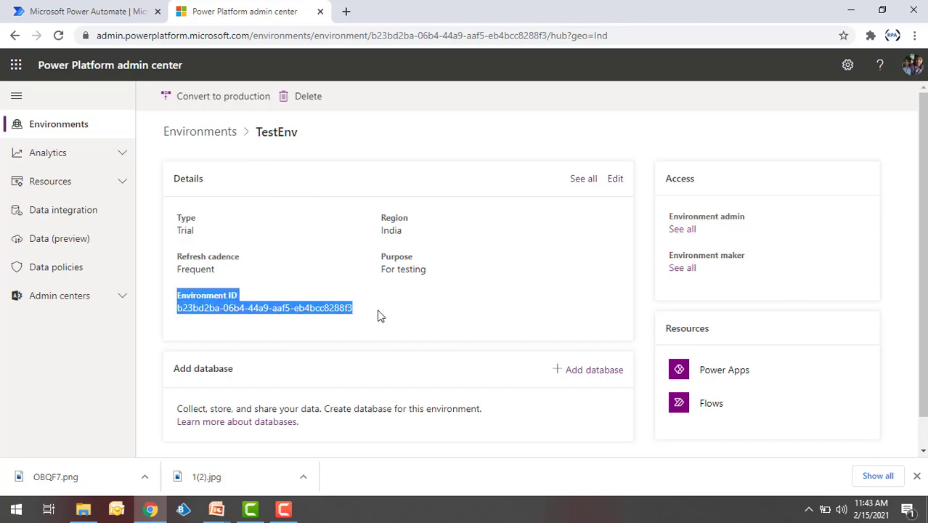
click(378, 316)
scroll(378, 315, down, 1)
scroll(377, 316, up, 1)
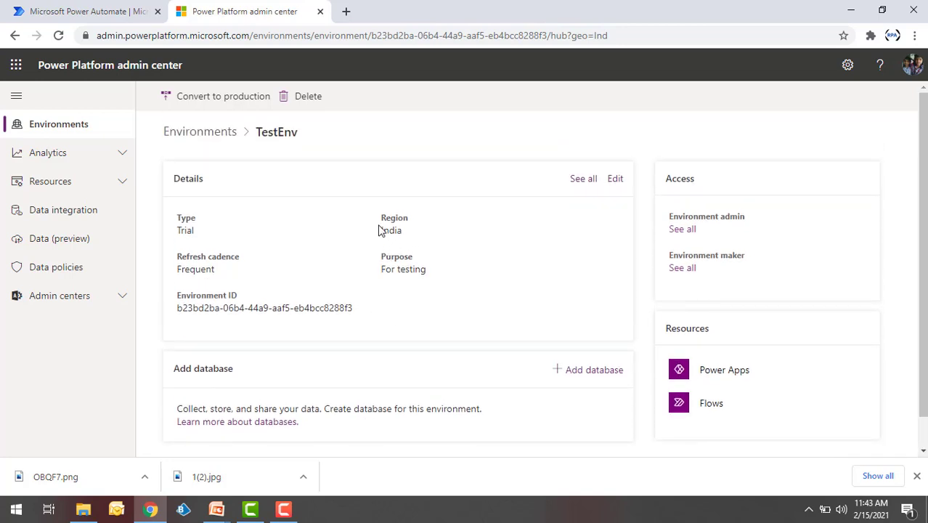
drag(379, 231, 409, 230)
drag(374, 269, 472, 292)
scroll(469, 294, down, 1)
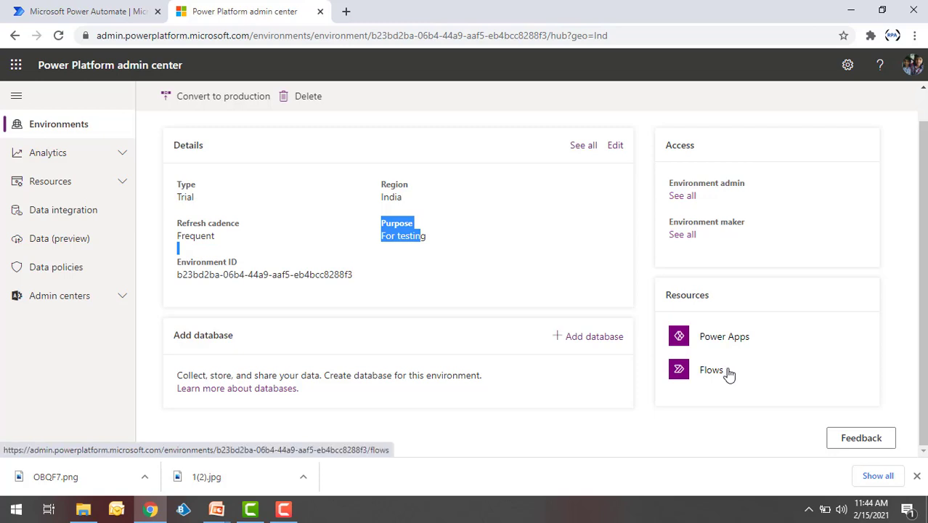
Open the form for adding a database to TestEnv and review its options down to the security group.
click(594, 343)
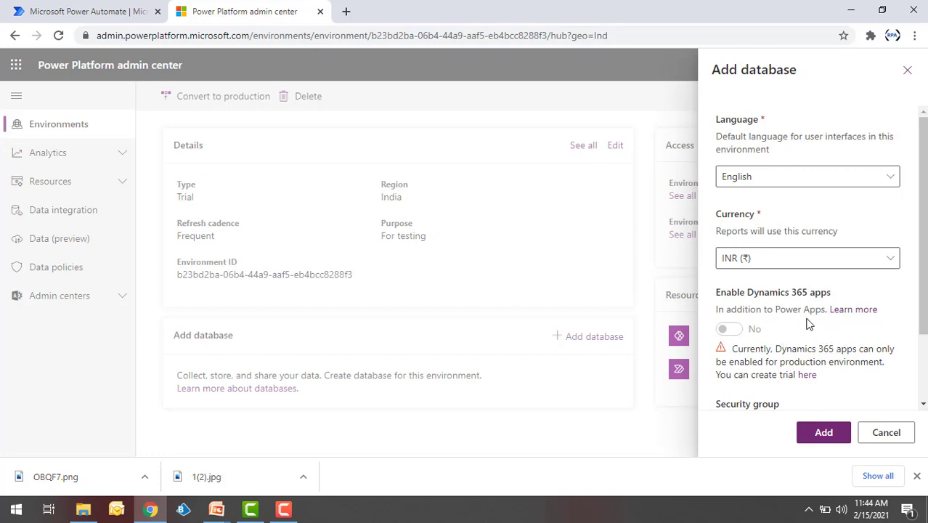
scroll(801, 343, down, 1)
scroll(802, 343, down, 1)
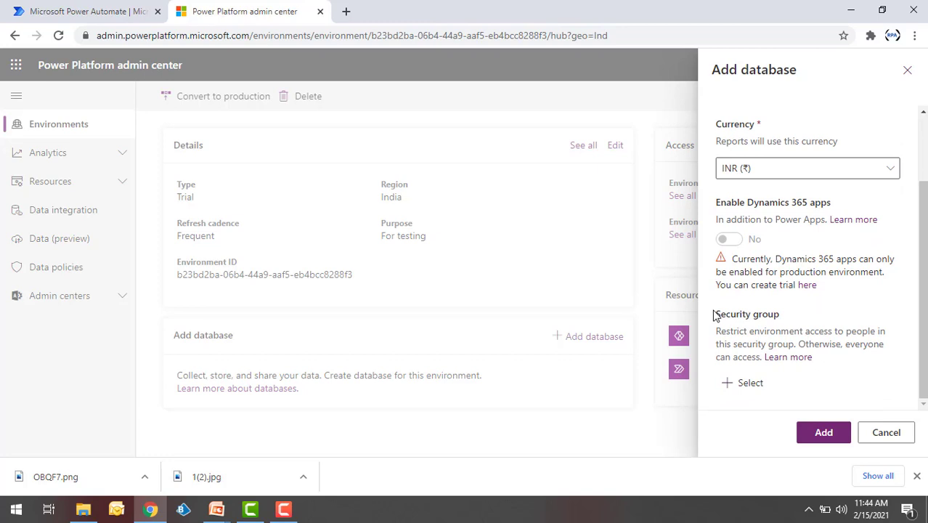
drag(715, 316, 792, 321)
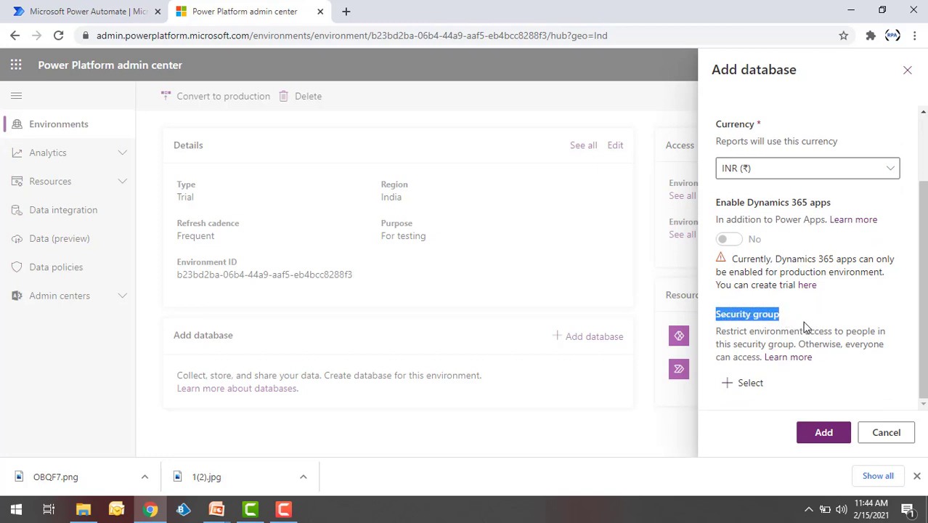
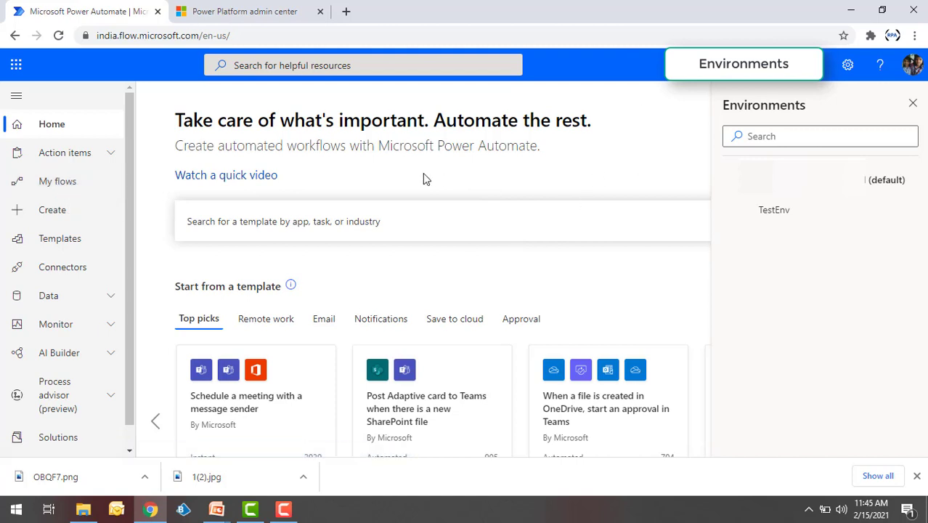
Switch to Power Automate and look through the desktop flows of the default environment.
click(48, 187)
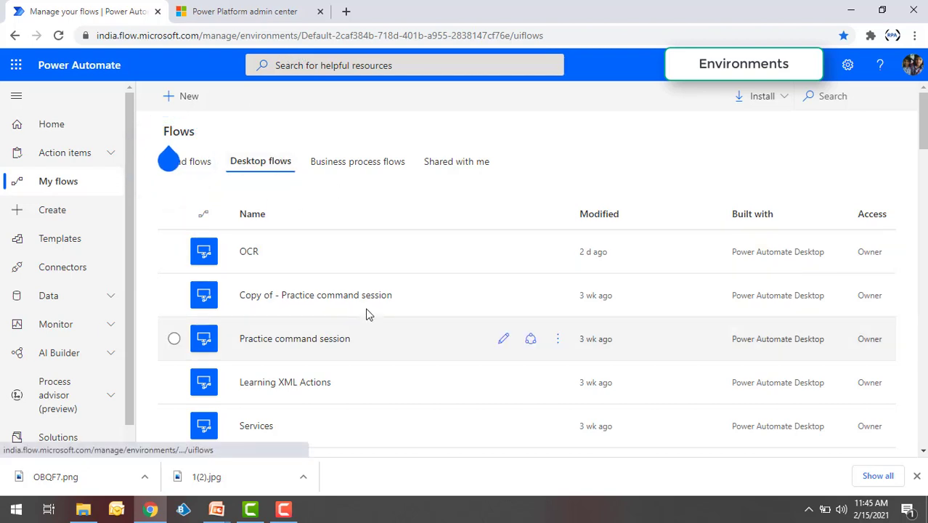
scroll(364, 306, down, 2)
scroll(306, 342, up, 2)
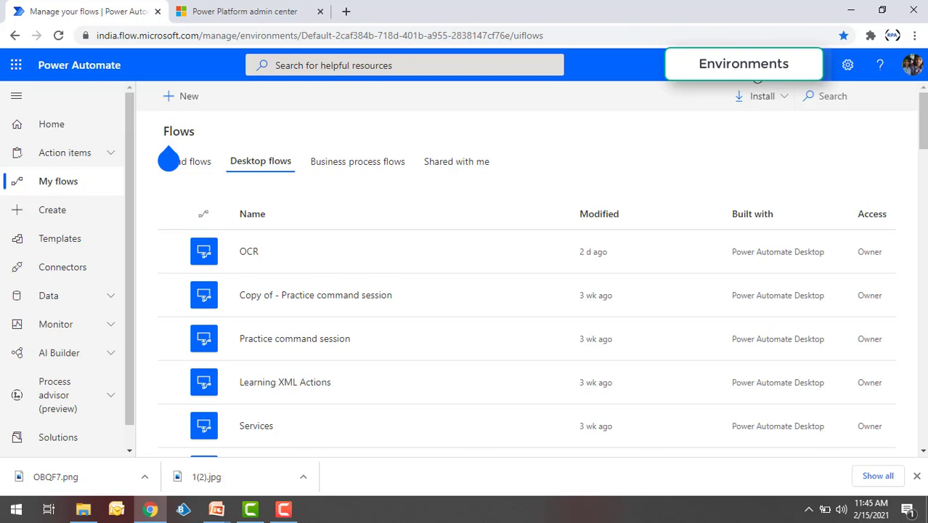
Switch the current environment to TestEnv and show its cloud flows.
click(755, 66)
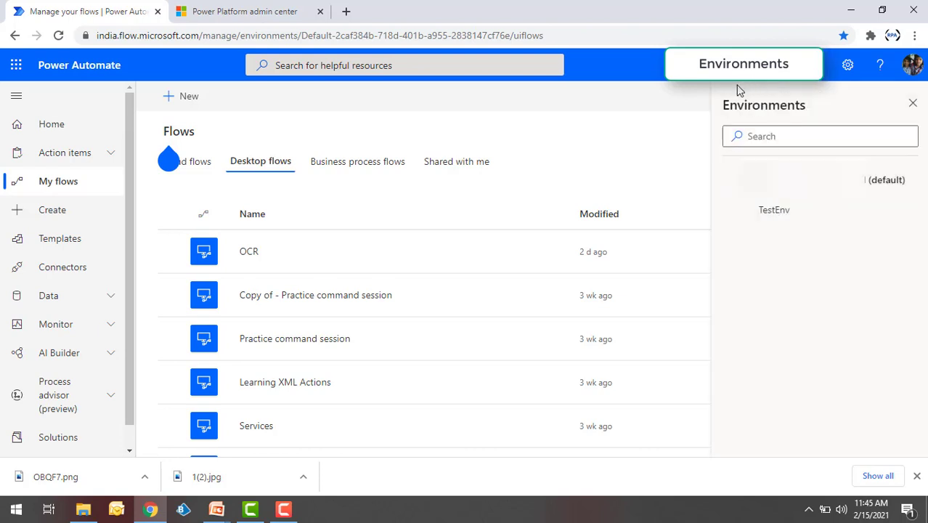
click(779, 220)
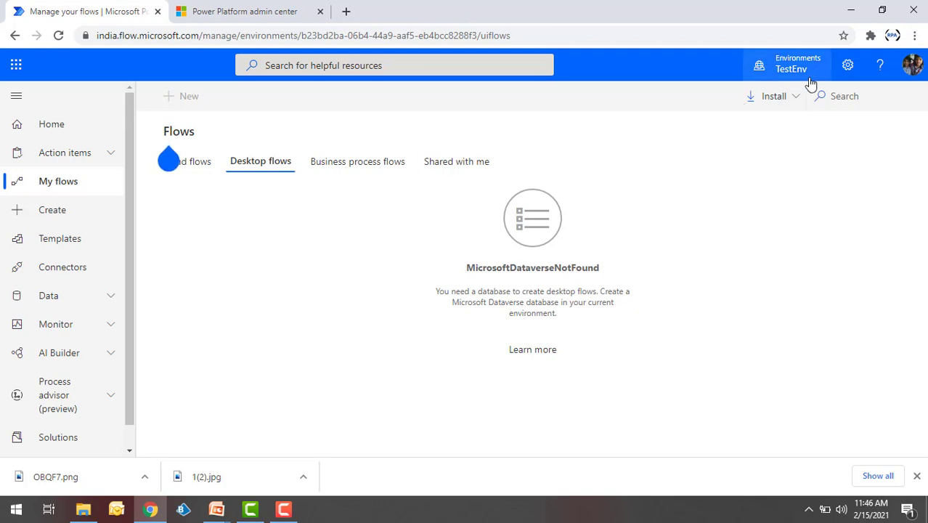
click(158, 164)
click(384, 170)
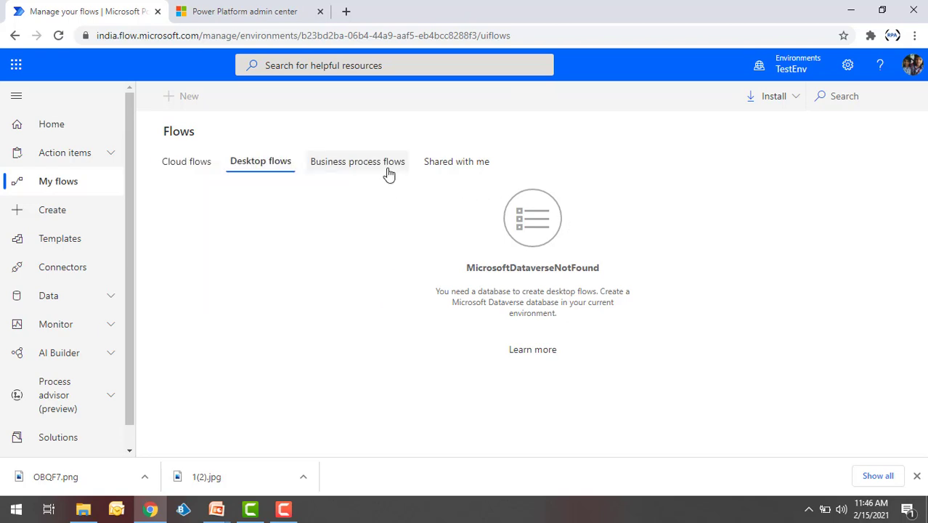
click(198, 168)
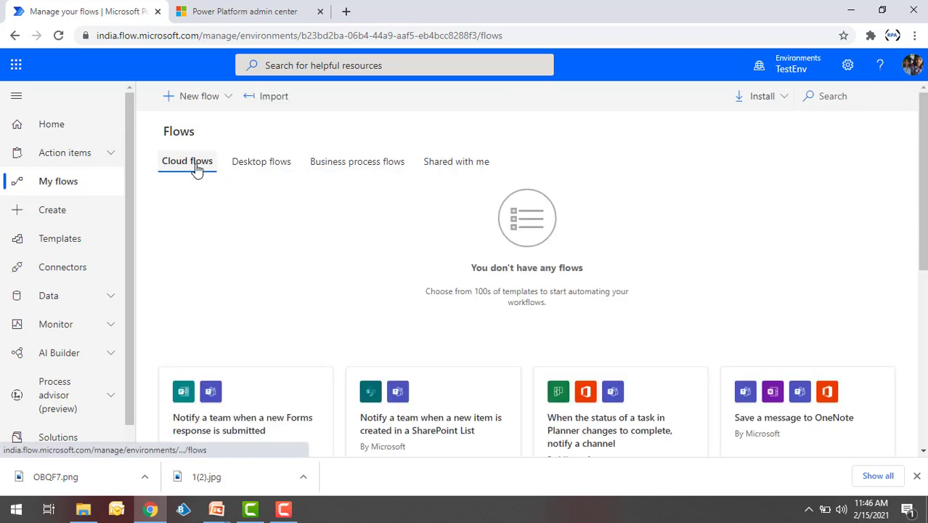